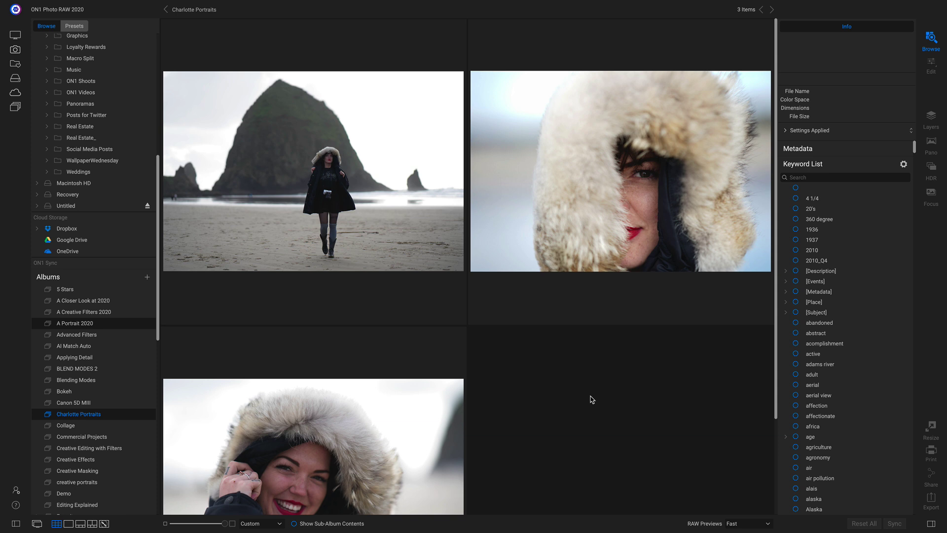
# - Select the beach portrait DSC04157.ARW in the Charlotte Portraits album
pyautogui.click(306, 187)
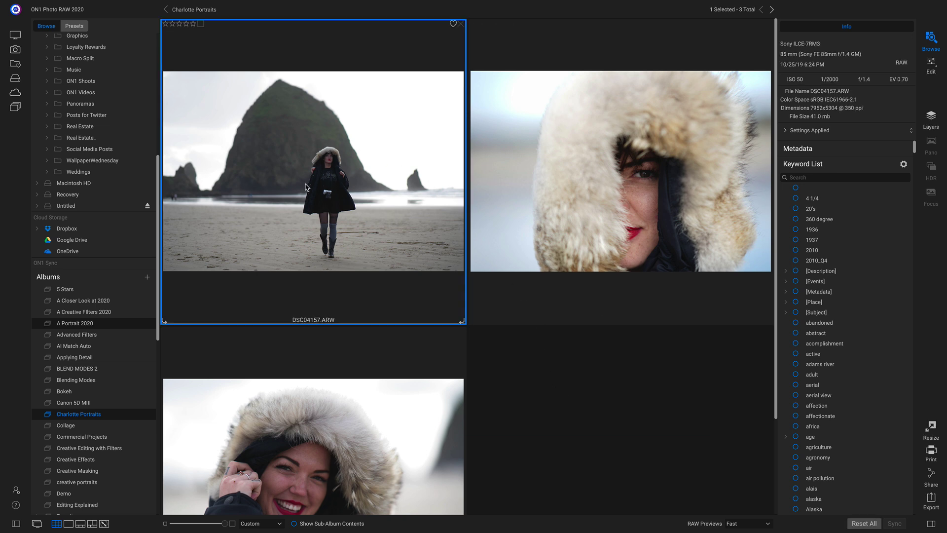
# - Open DSC04157.ARW in Develop and apply AI Auto tone (Highlights -52, Shadows 12, Vibrance 15)
pyautogui.doubleClick(306, 187)
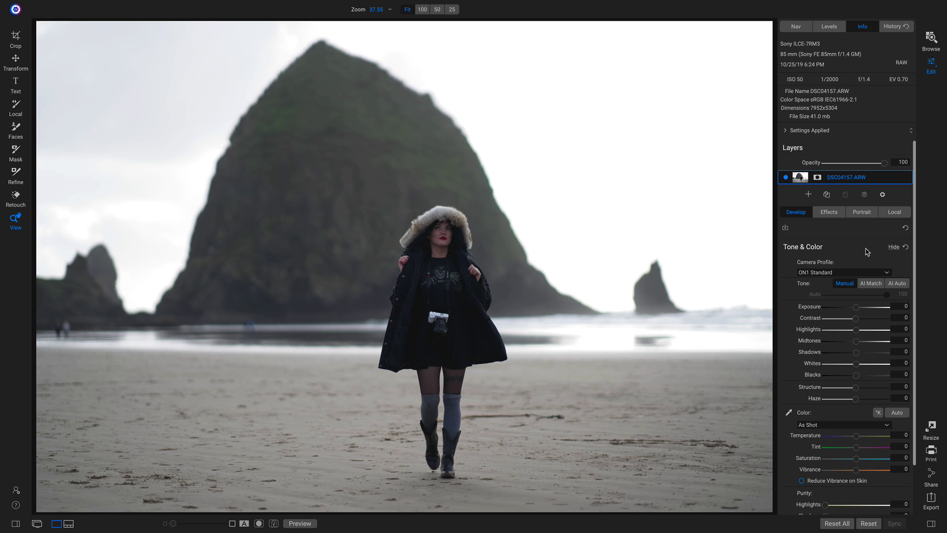
pyautogui.click(897, 284)
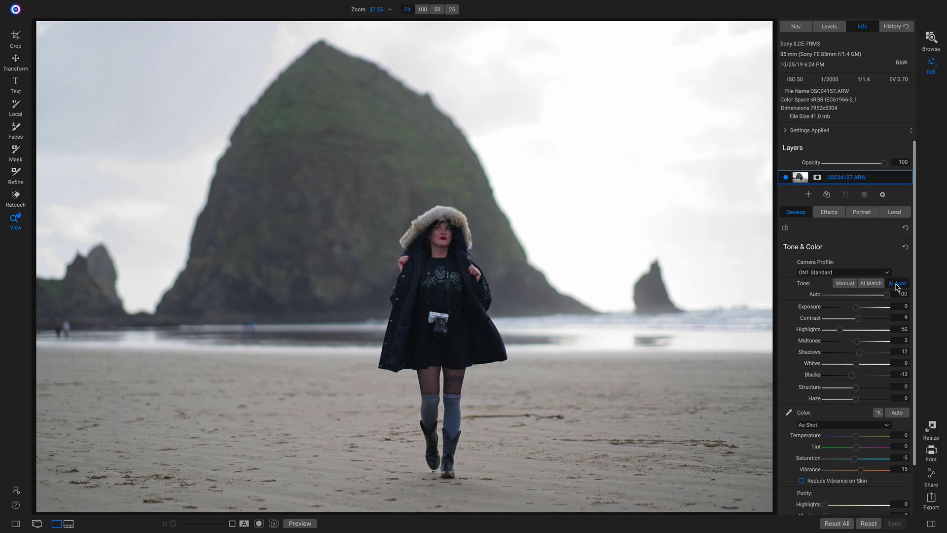
# - Add a Color Balance filter on the Effects tab via Add Filter
pyautogui.click(833, 214)
pyautogui.click(850, 239)
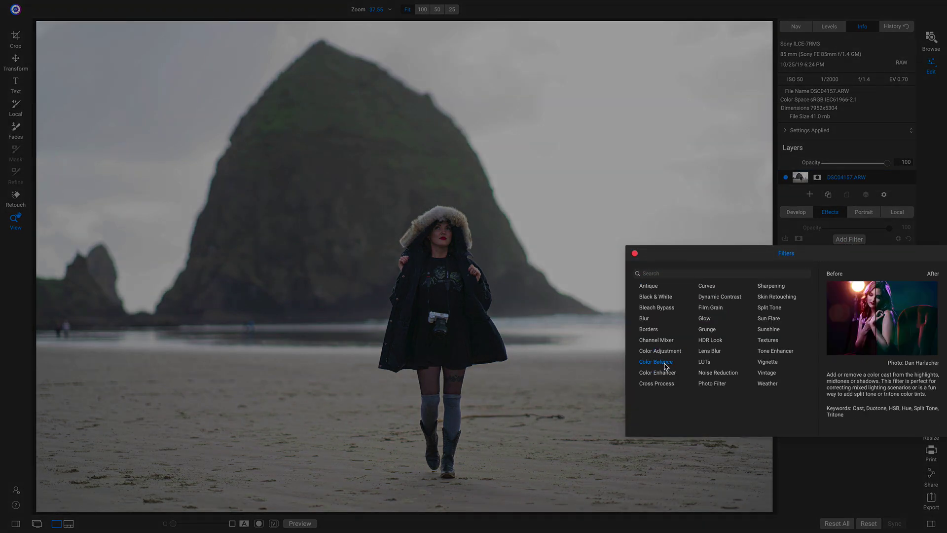
pyautogui.click(655, 362)
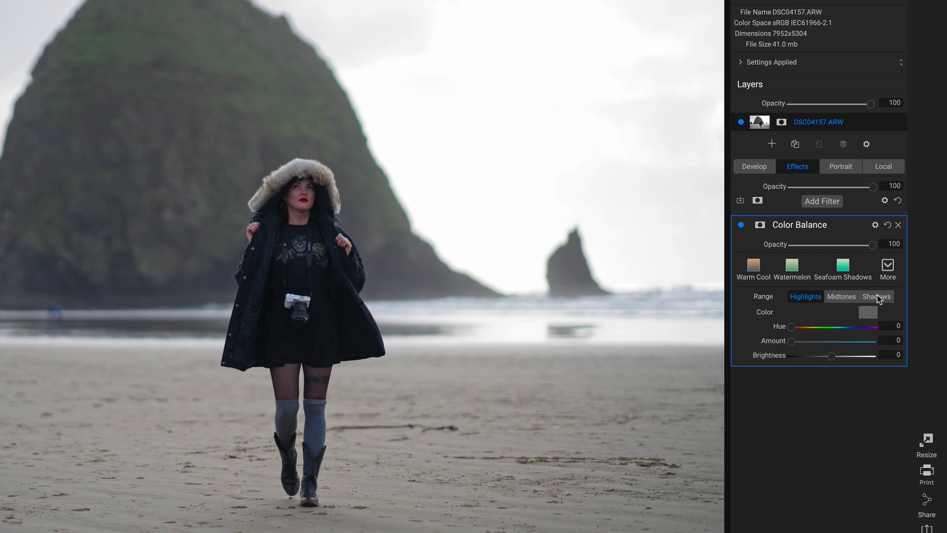
# - With Range on Shadows, set Color Balance Hue 60, Amount 57, Brightness -75
pyautogui.click(877, 296)
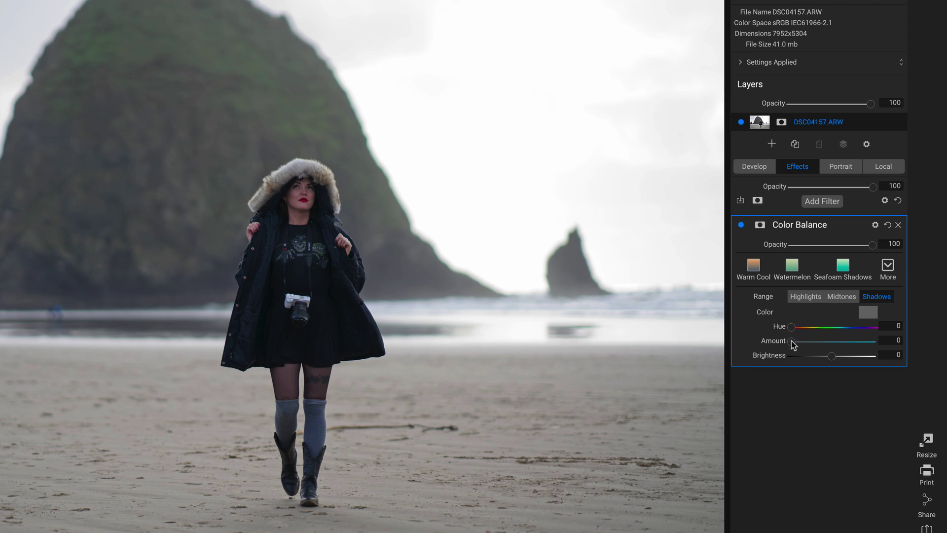
pyautogui.moveTo(793, 346); pyautogui.dragTo(835, 344)
pyautogui.moveTo(790, 327)
pyautogui.mouseDown()
pyautogui.moveTo(874, 330)
pyautogui.moveTo(785, 330)
pyautogui.moveTo(866, 329)
pyautogui.moveTo(795, 329)
pyautogui.moveTo(818, 329)
pyautogui.moveTo(805, 328)
pyautogui.mouseUp()
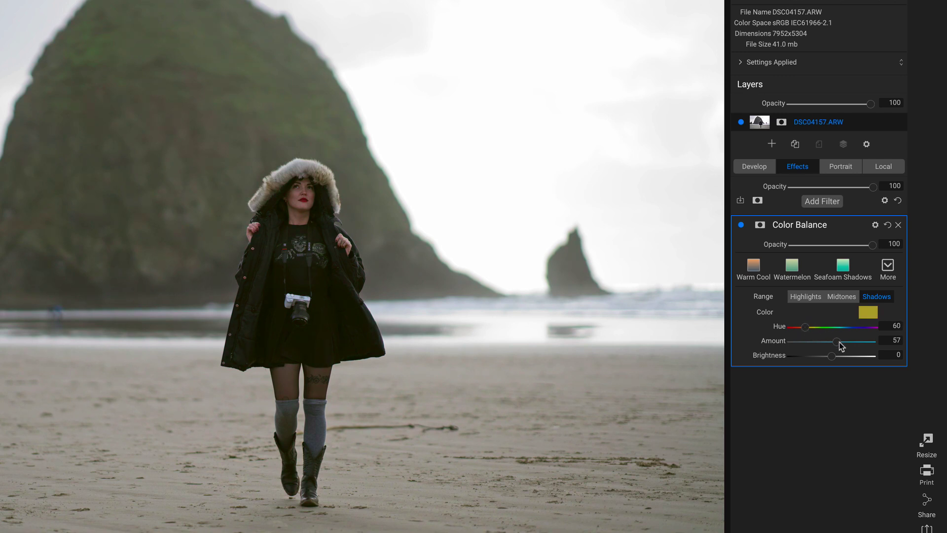
pyautogui.moveTo(837, 343); pyautogui.dragTo(800, 357)
# - With Range on Midtones, set Color Balance Hue 30, Amount 45, Brightness 78
pyautogui.click(840, 296)
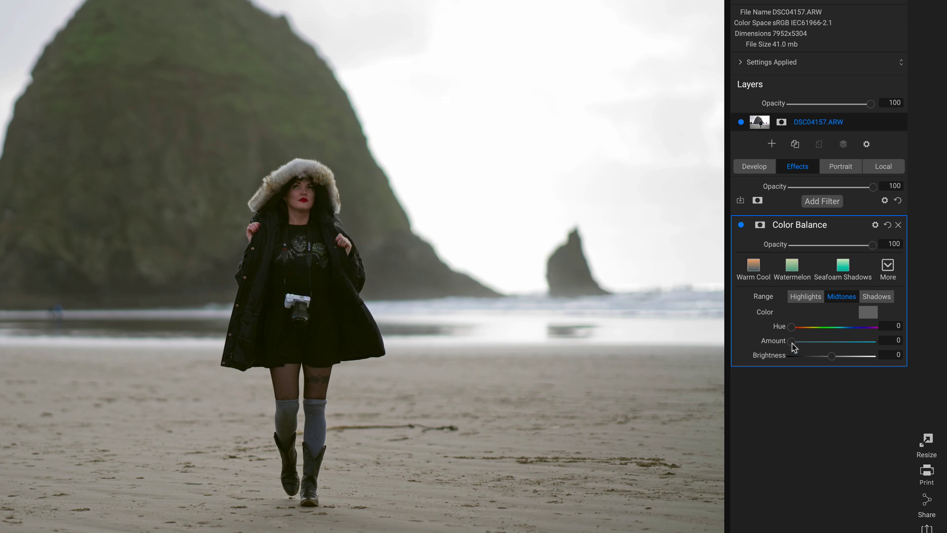
pyautogui.moveTo(792, 342); pyautogui.dragTo(832, 344)
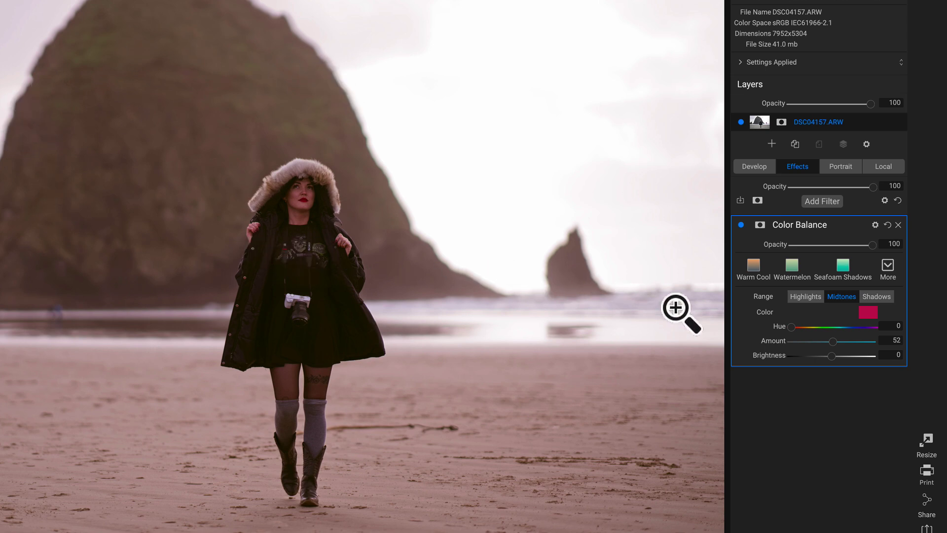
pyautogui.moveTo(791, 328)
pyautogui.mouseDown()
pyautogui.moveTo(871, 328)
pyautogui.moveTo(791, 332)
pyautogui.moveTo(800, 333)
pyautogui.mouseUp()
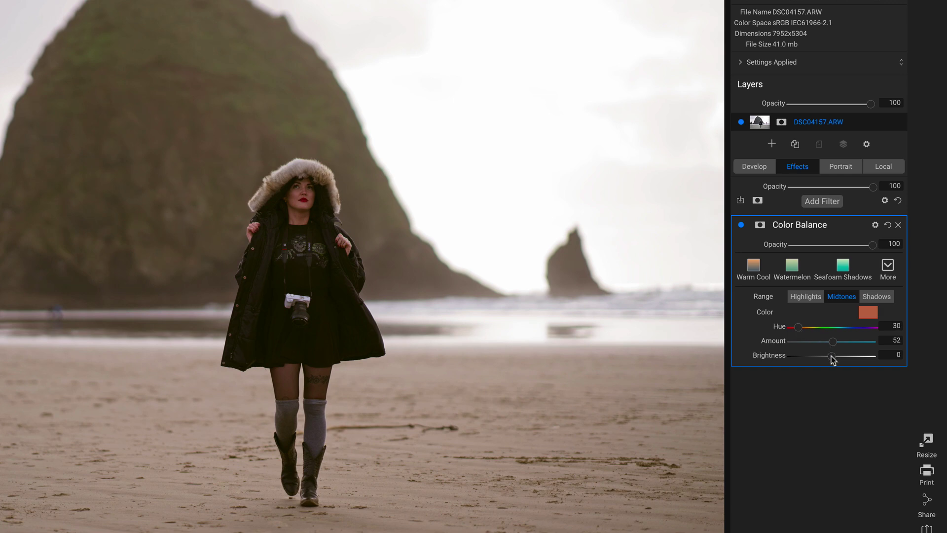
pyautogui.moveTo(832, 356)
pyautogui.mouseDown()
pyautogui.moveTo(869, 356)
pyautogui.moveTo(828, 344)
pyautogui.mouseUp()
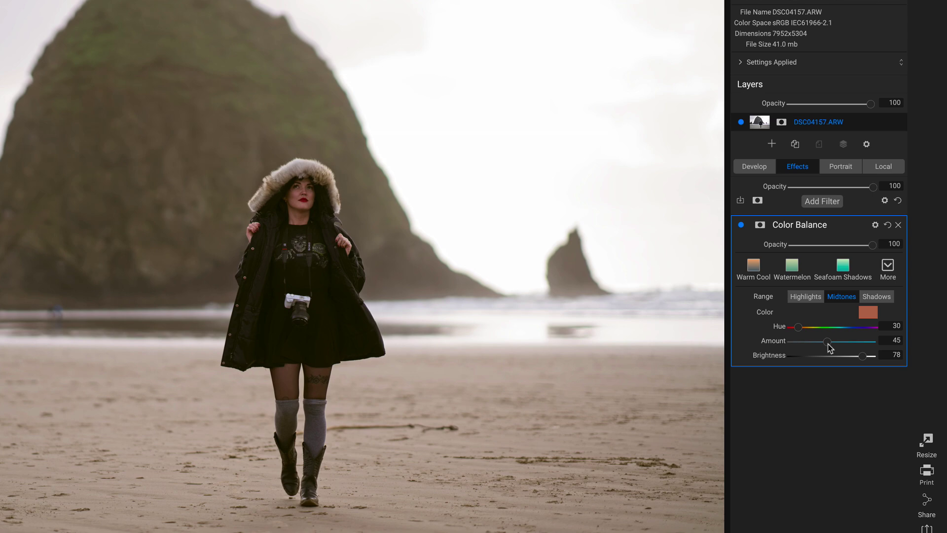
# - With Range on Highlights, set Color Balance Hue 223, Amount 14, Brightness 100
pyautogui.click(807, 298)
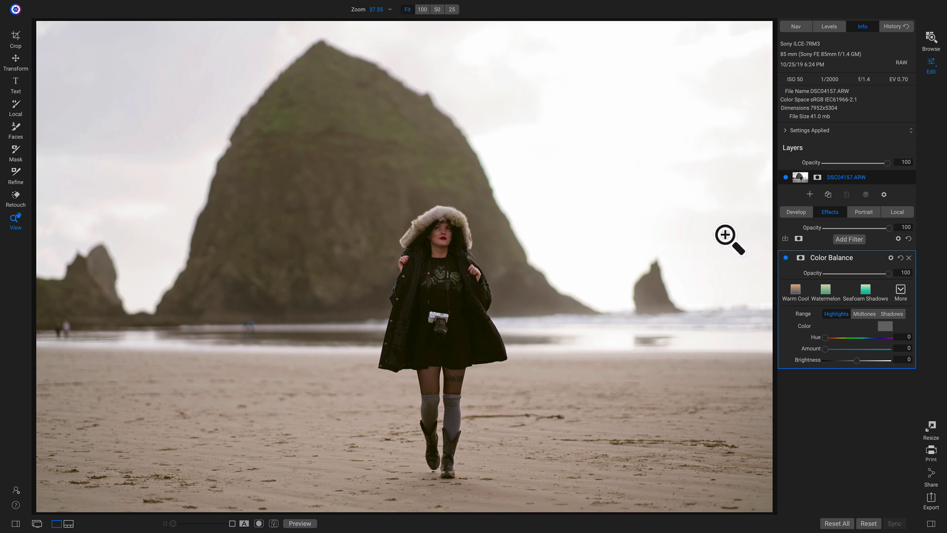
pyautogui.moveTo(825, 349); pyautogui.dragTo(856, 352)
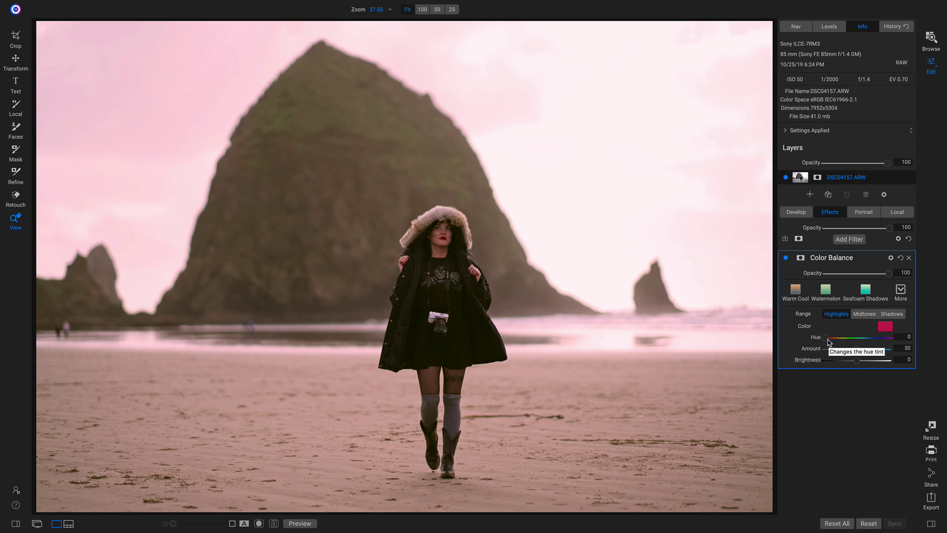
pyautogui.moveTo(826, 340); pyautogui.dragTo(865, 341)
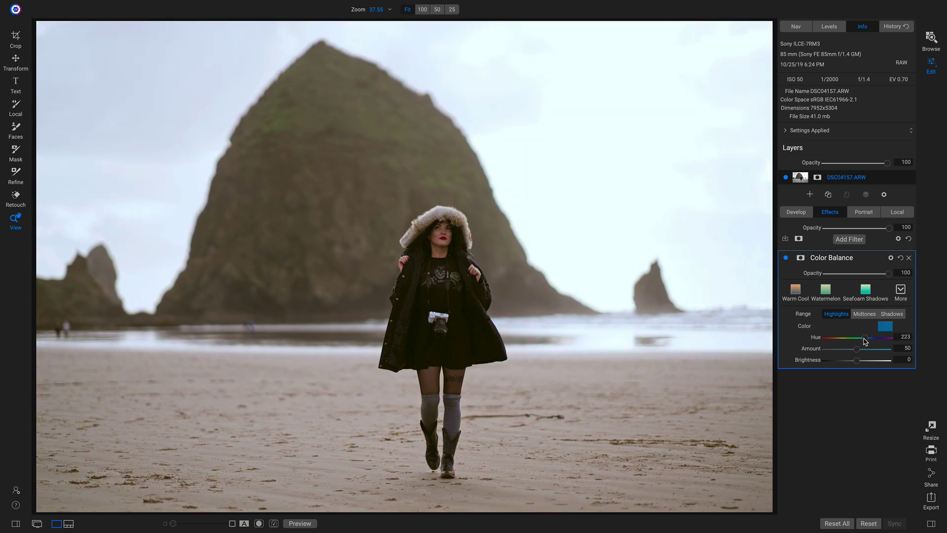
pyautogui.moveTo(857, 348); pyautogui.dragTo(833, 352)
pyautogui.moveTo(857, 364); pyautogui.dragTo(887, 362)
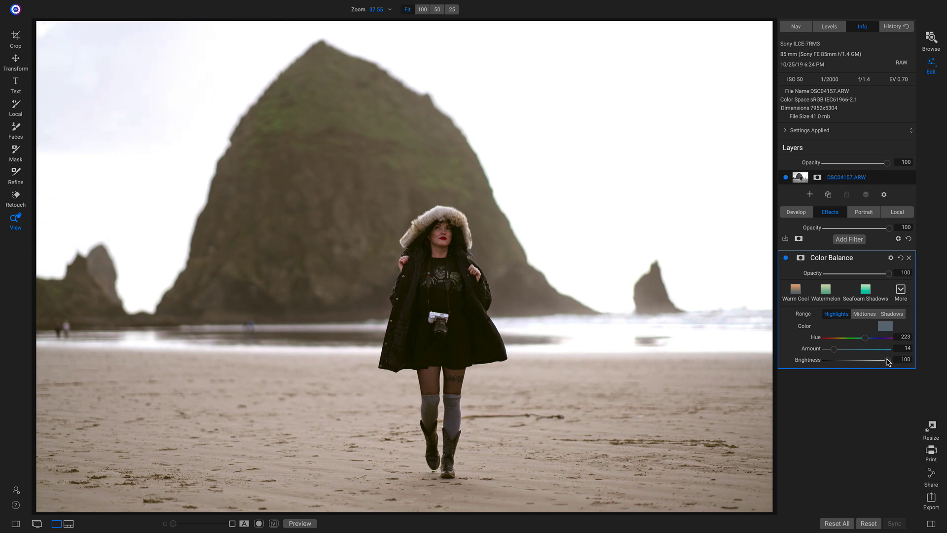
# - Toggle Color Balance off and on to compare, leaving the filter active
pyautogui.click(785, 258)
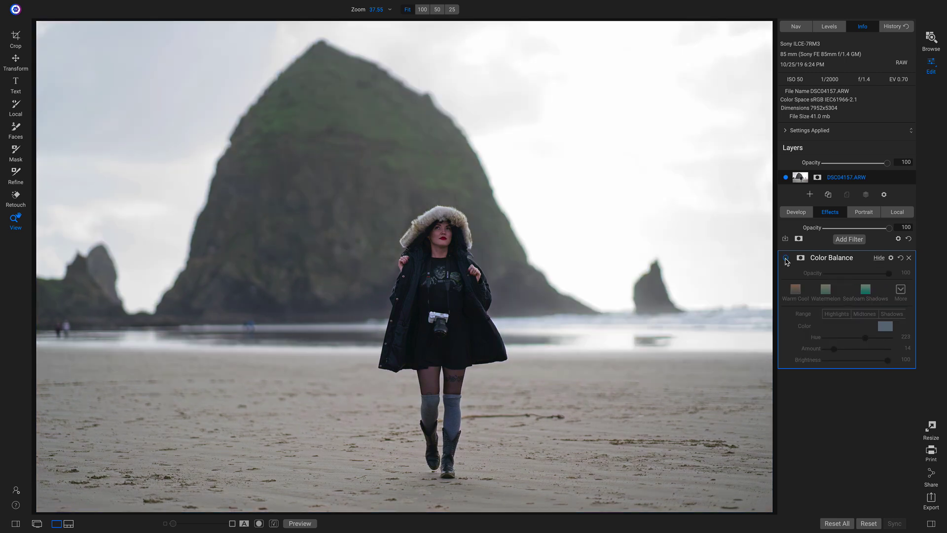
pyautogui.click(786, 258)
pyautogui.click(786, 258)
pyautogui.click(786, 258)
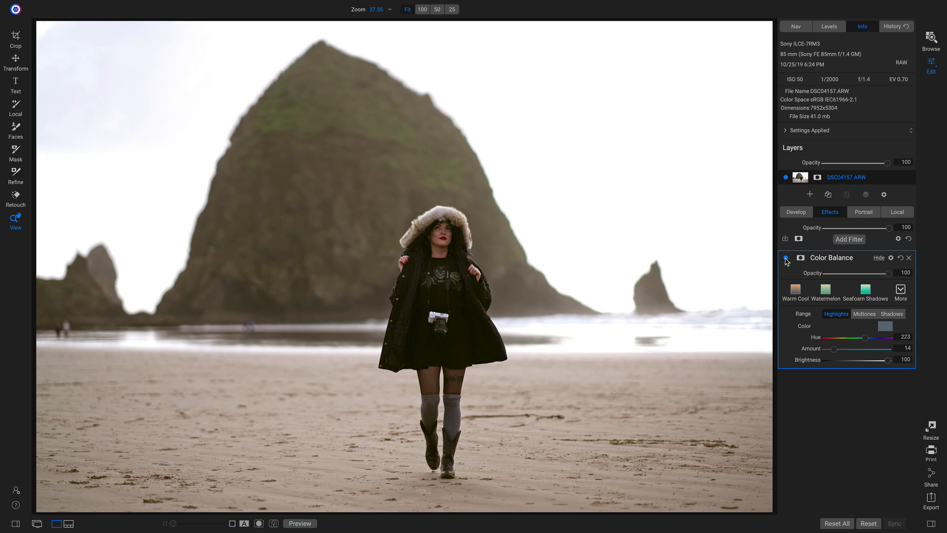
# - Add a Sun Flare filter and set its texture to Sun-Flare-02
pyautogui.click(839, 239)
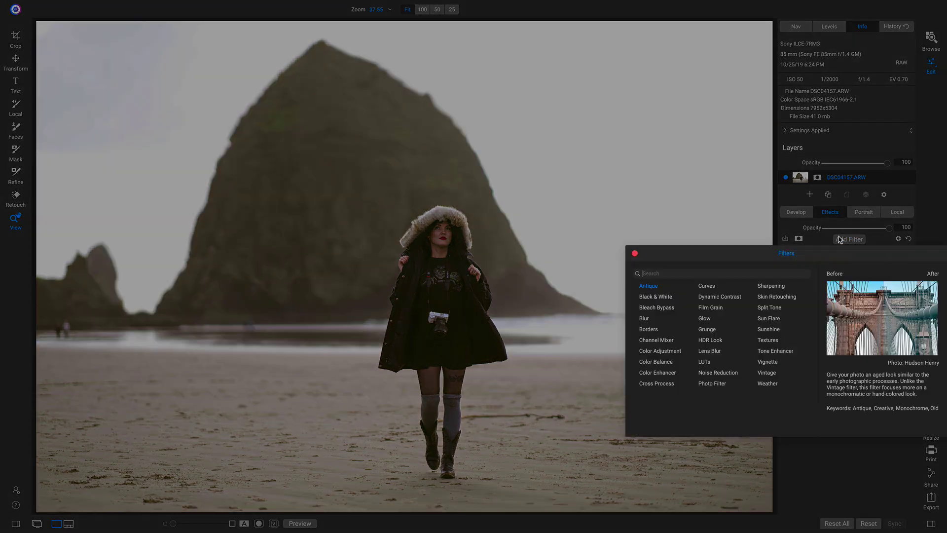
pyautogui.click(769, 318)
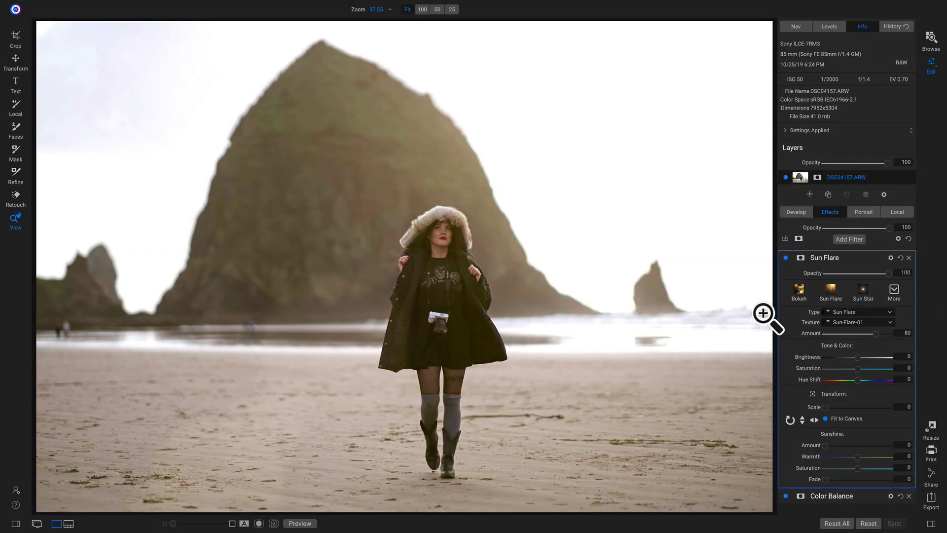
pyautogui.click(855, 322)
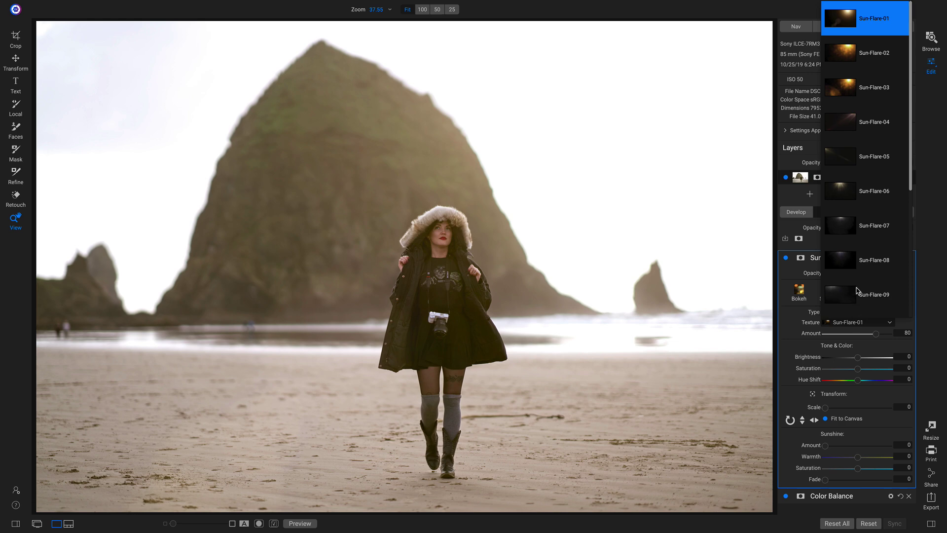
pyautogui.scroll(-1, 872, 148)
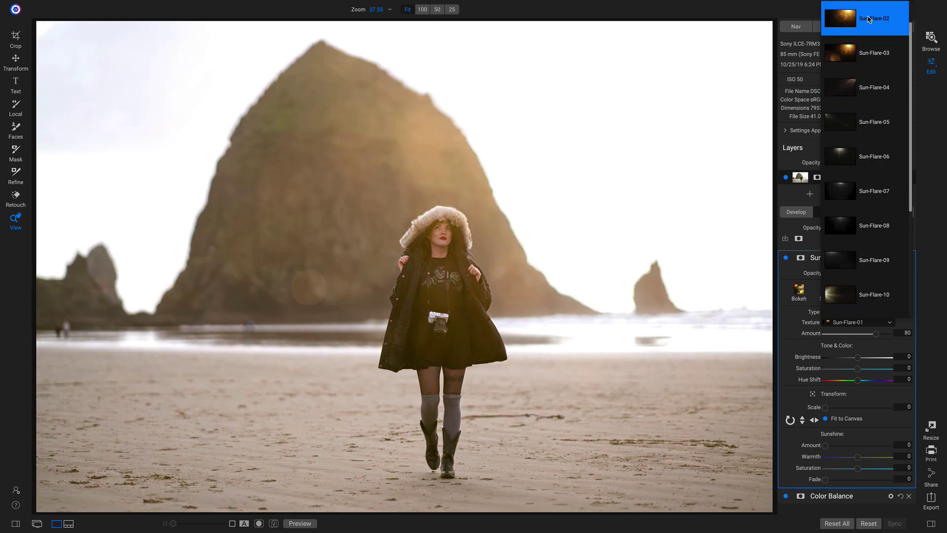
pyautogui.click(870, 20)
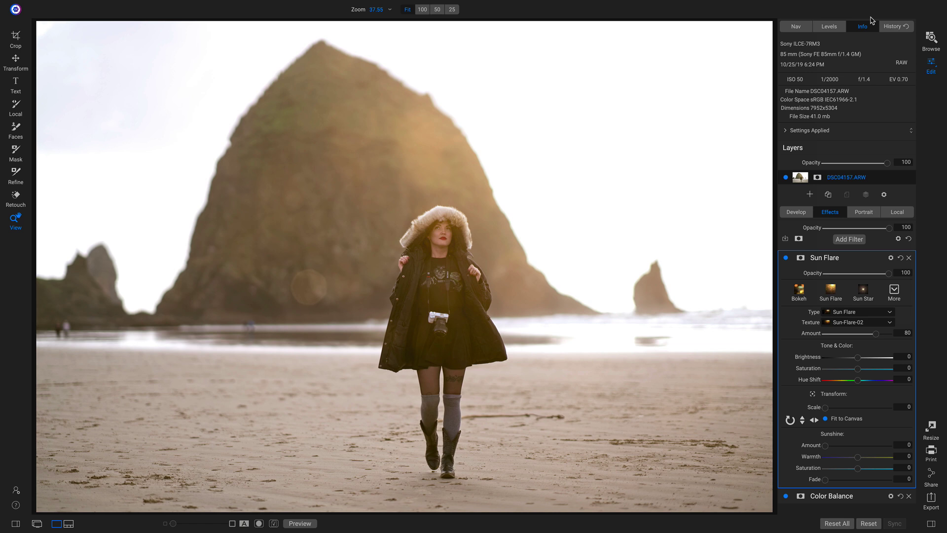
# - Compare Sun Flare off/on and against the original, ending on the edited preview
pyautogui.click(786, 258)
pyautogui.click(786, 259)
pyautogui.press('\\')
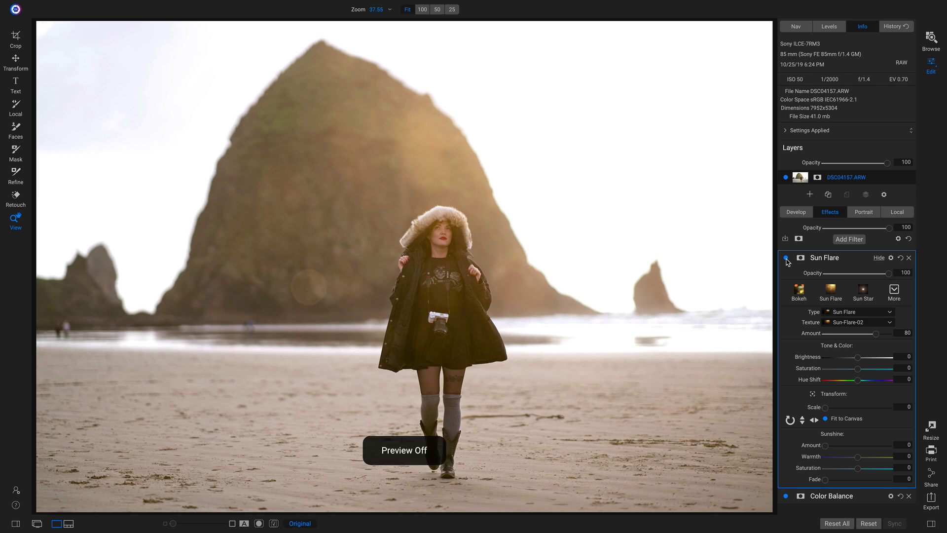
pyautogui.press('\\')
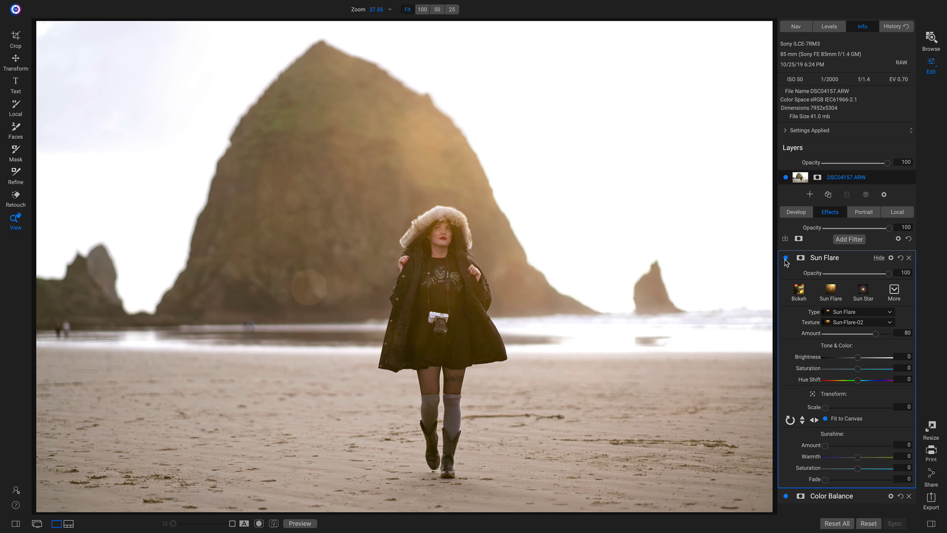
# - Save the current edits as preset 'Beach Shots' under the Portraiture category
pyautogui.click(785, 238)
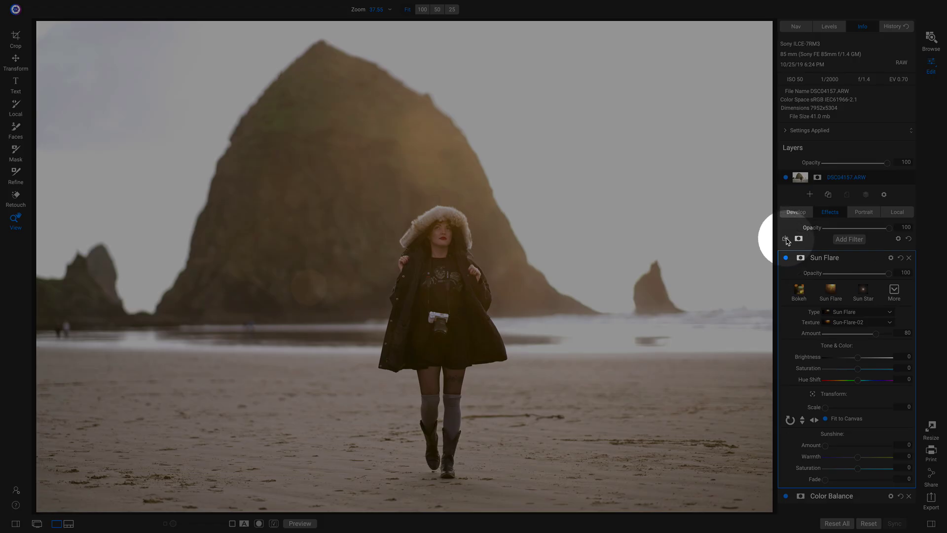
pyautogui.click(785, 239)
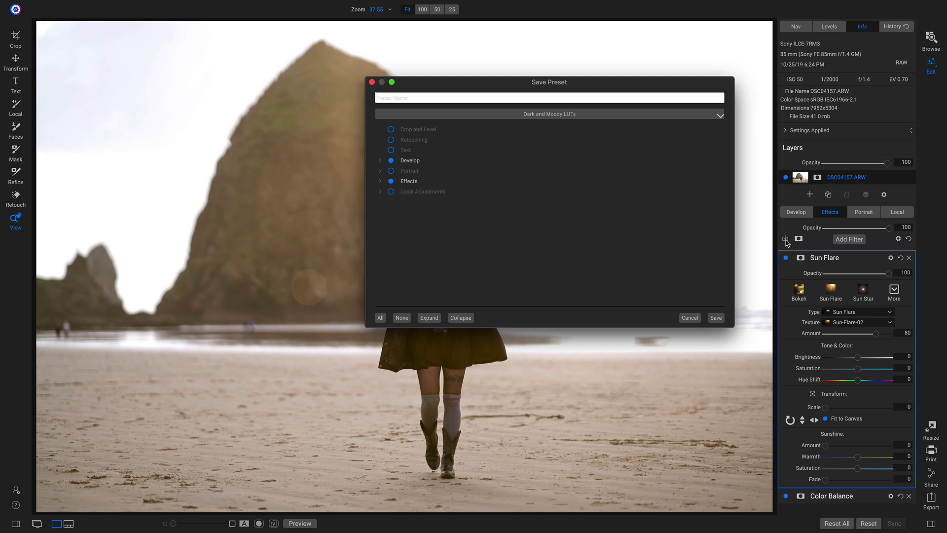
pyautogui.write('Beach Shots')
pyautogui.click(682, 119)
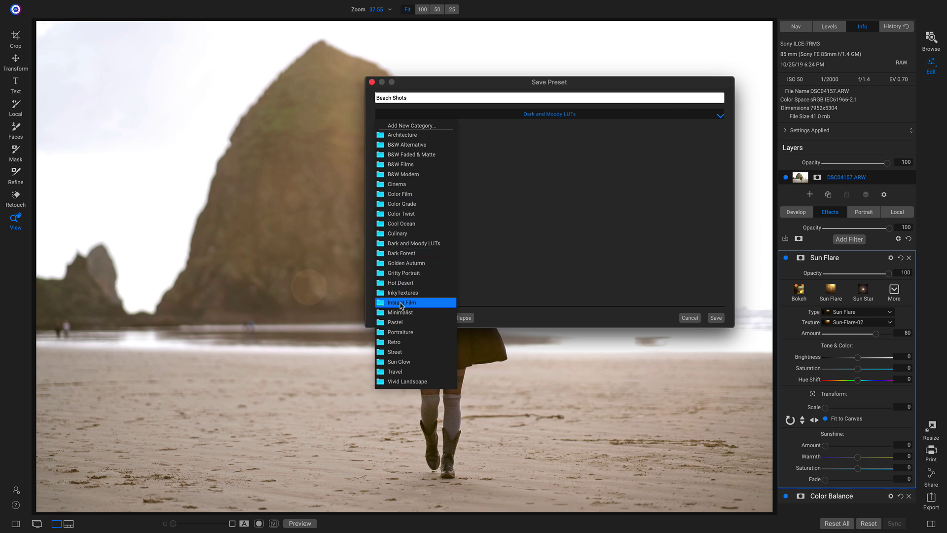
pyautogui.click(404, 334)
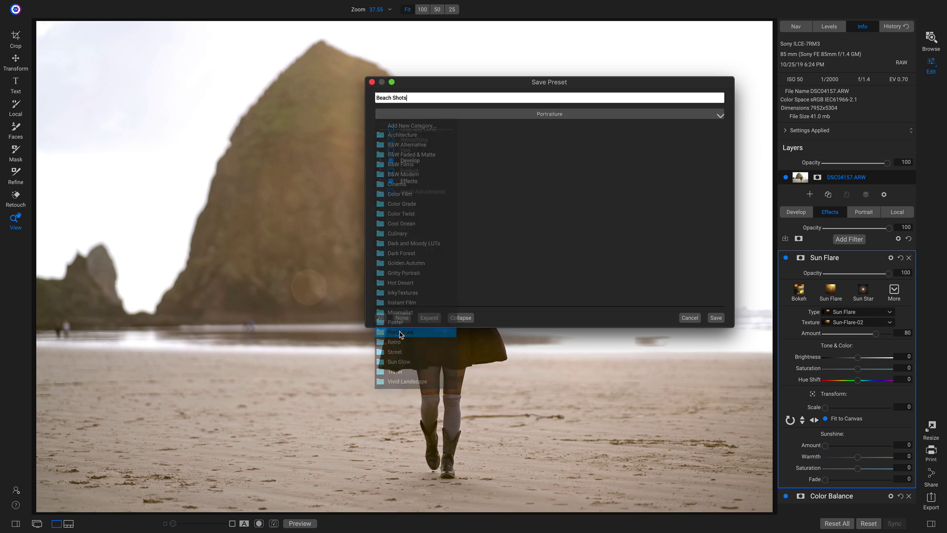
pyautogui.click(715, 317)
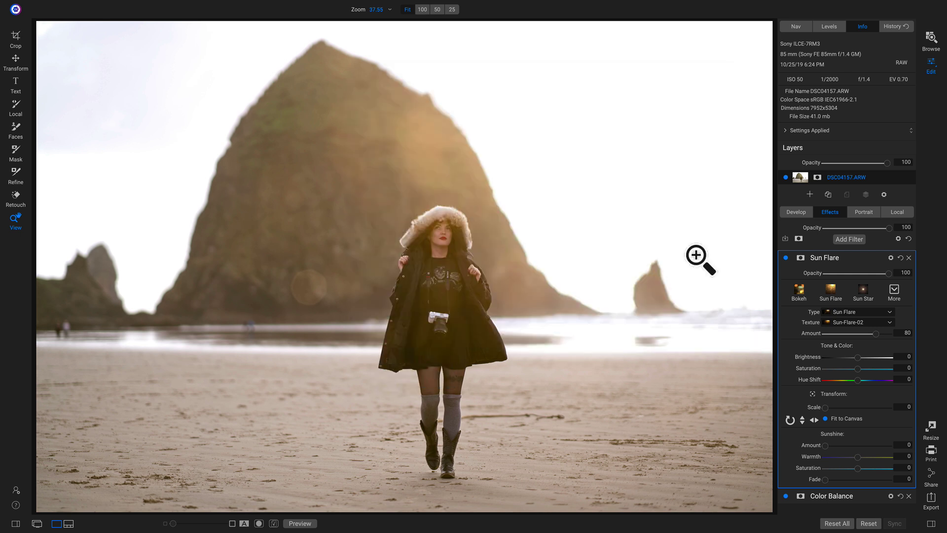
# - Sync Develop and Effects settings to DSC04105 and DSC03823, then review each photo
pyautogui.hotkey('ctrl', 'shift', 'f')
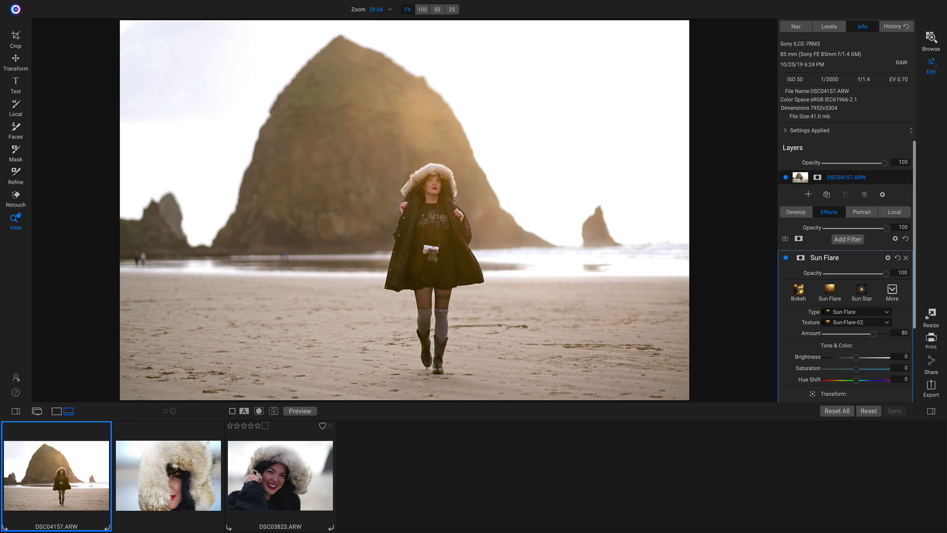
pyautogui.keyDown('shift'); pyautogui.click(293, 475); pyautogui.keyUp('shift')
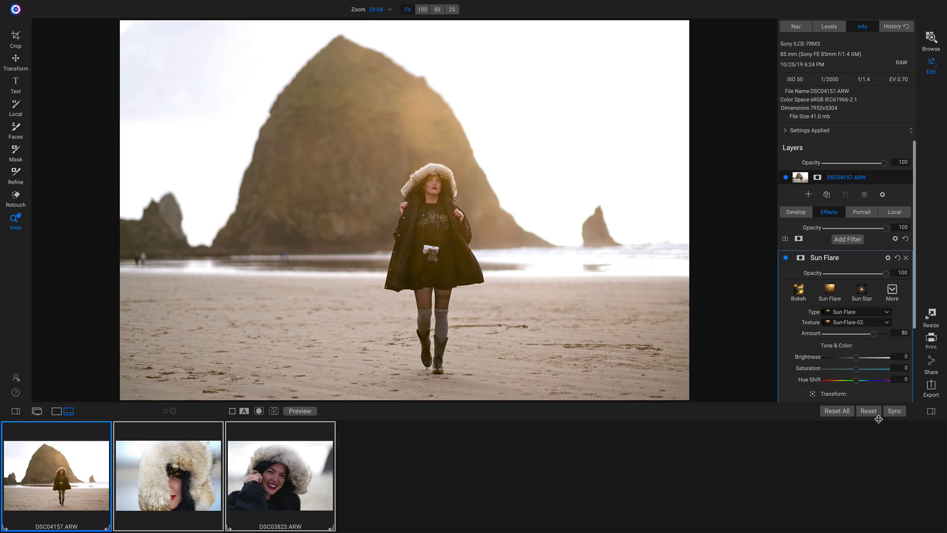
pyautogui.click(894, 411)
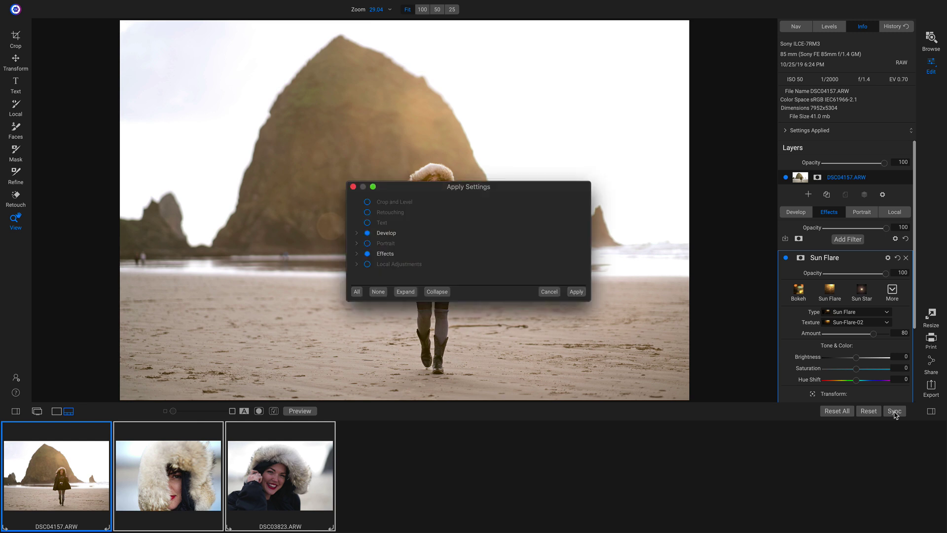
pyautogui.click(576, 292)
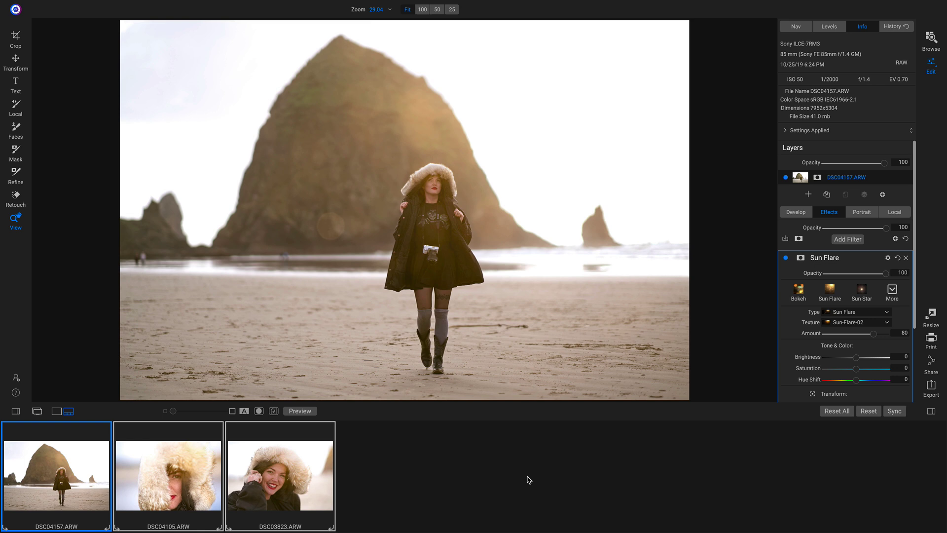
pyautogui.press('Right')
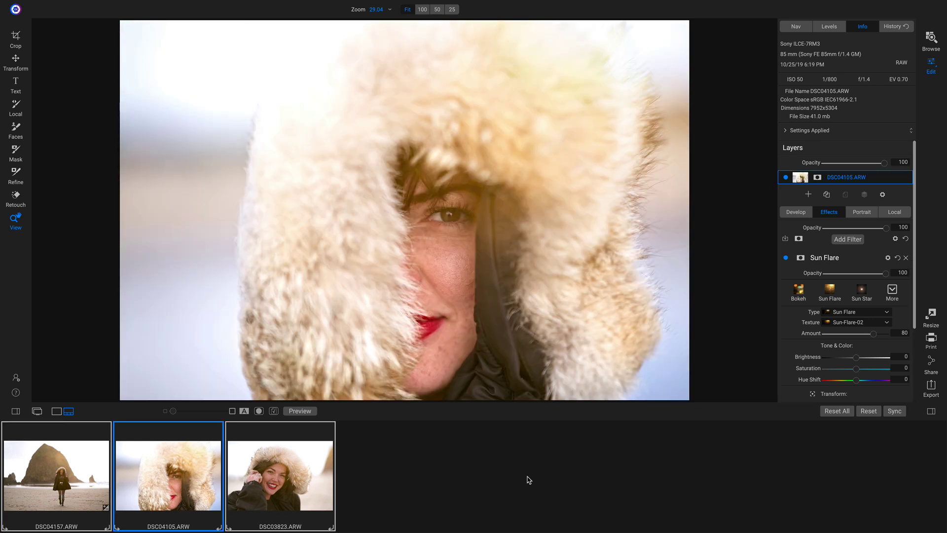
pyautogui.press('Right')
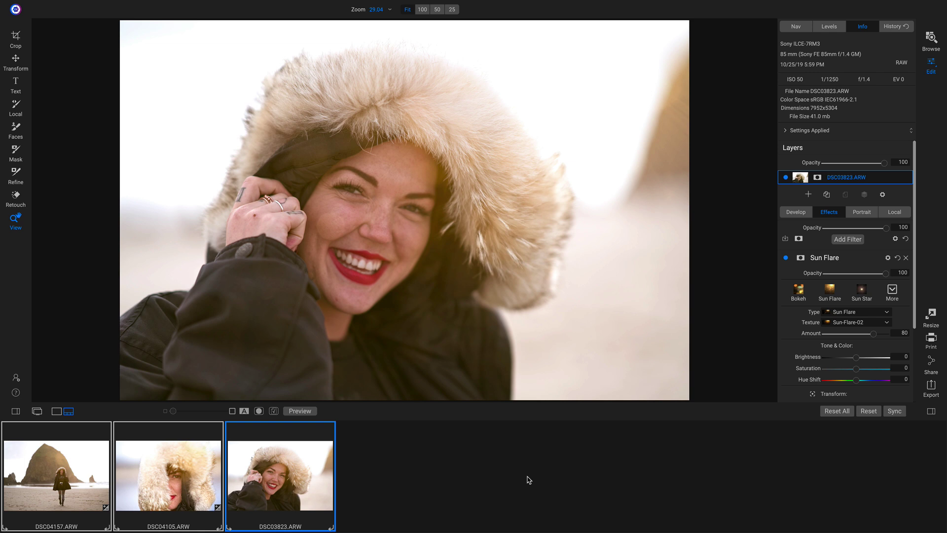
# - Return to Browse and bring up the Share destinations menu
pyautogui.hotkey('ctrl', '1')
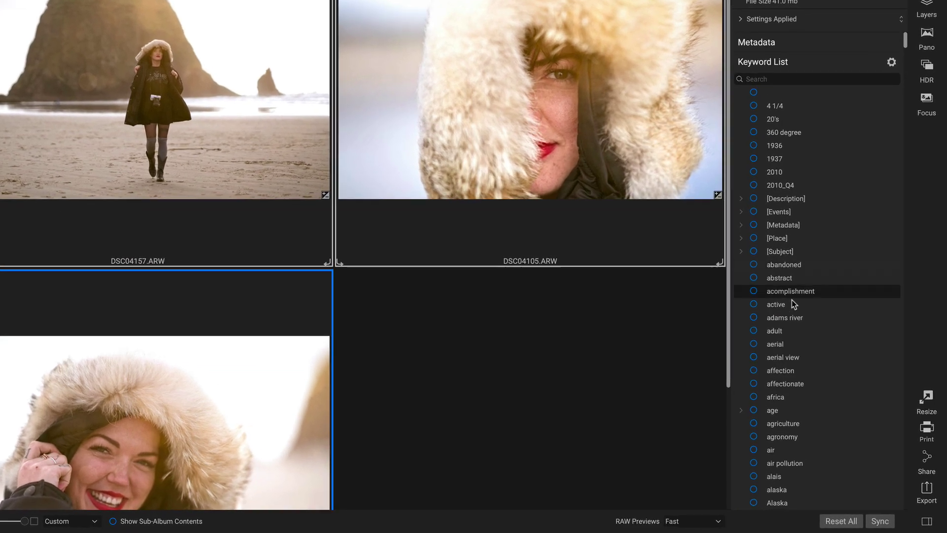
pyautogui.click(926, 458)
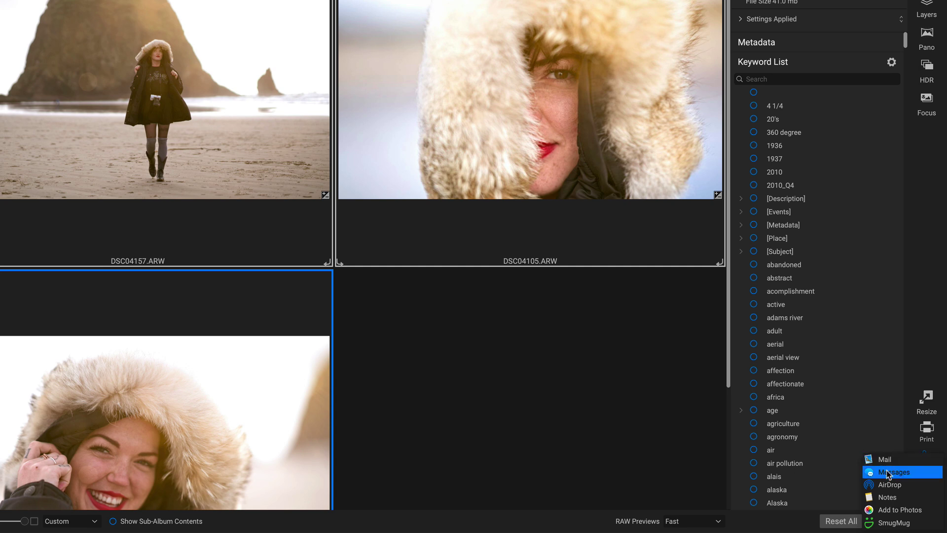